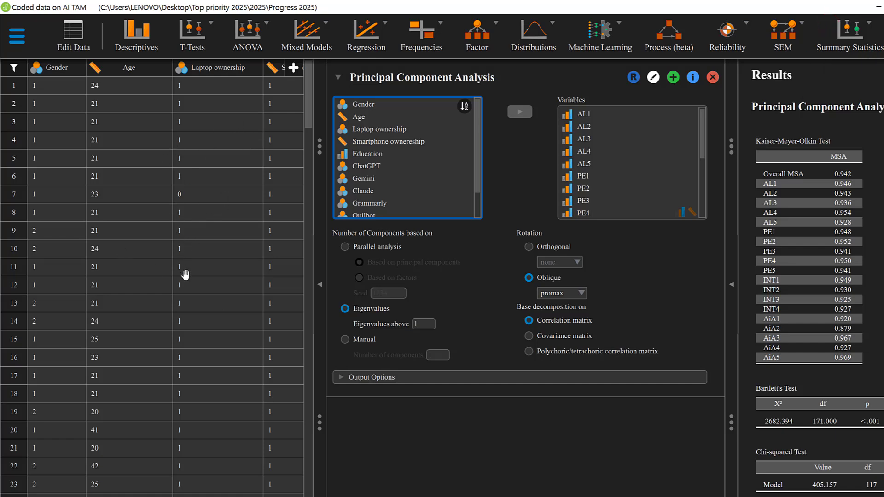
# - Open the Regression analyses menu from the JASP ribbon
pyautogui.scroll(-1, 185, 275)
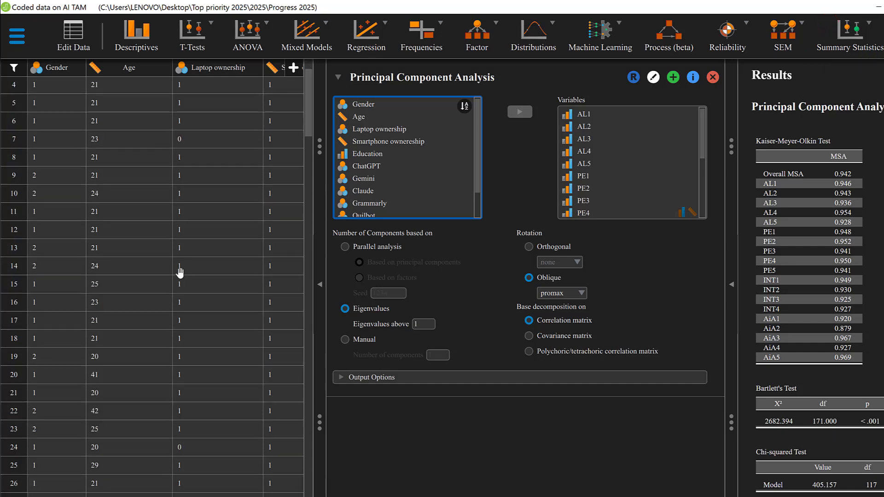
pyautogui.click(363, 50)
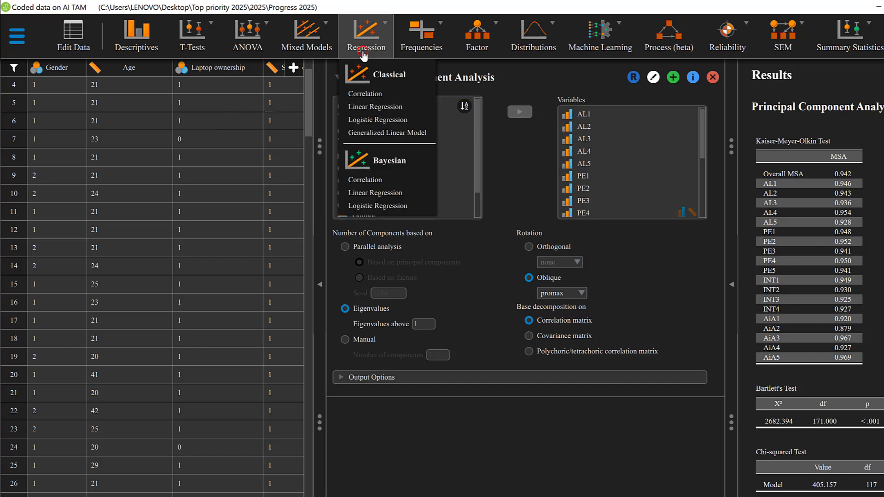
# - Start a classical logistic regression with Laptop ownership as the dependent variable
pyautogui.click(361, 120)
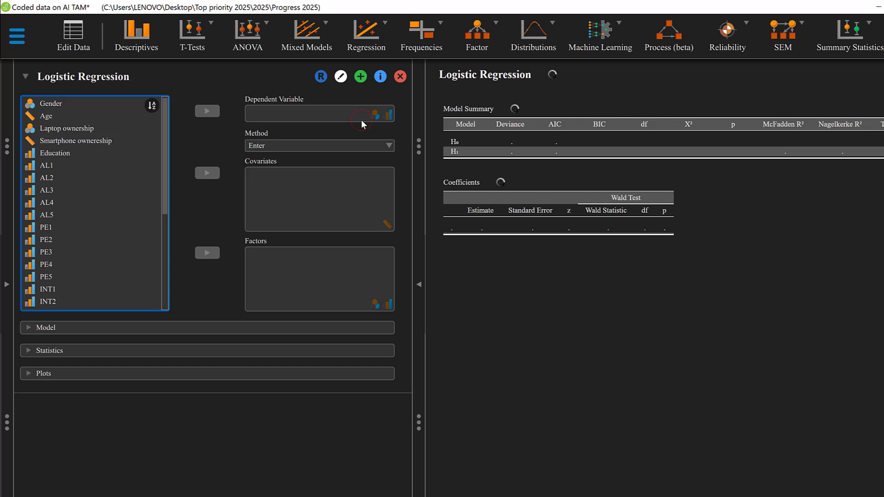
pyautogui.click(72, 179)
pyautogui.click(69, 140)
pyautogui.click(50, 116)
pyautogui.click(51, 154)
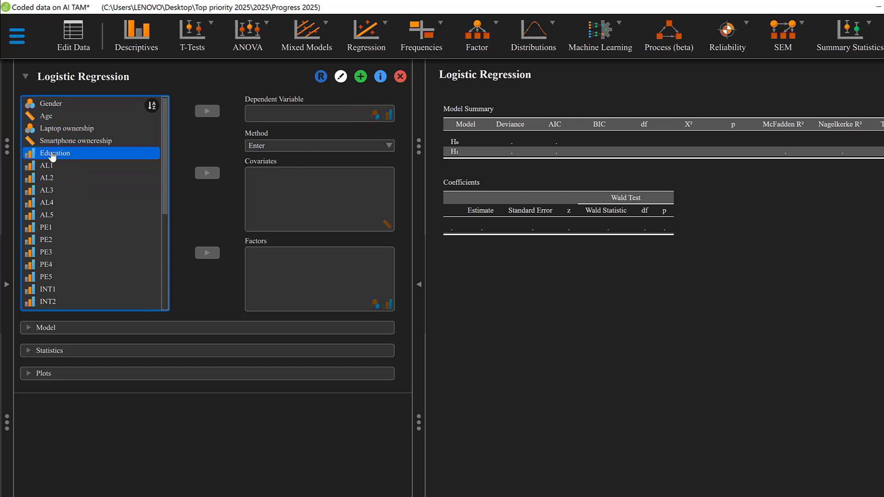
pyautogui.click(74, 140)
pyautogui.click(67, 130)
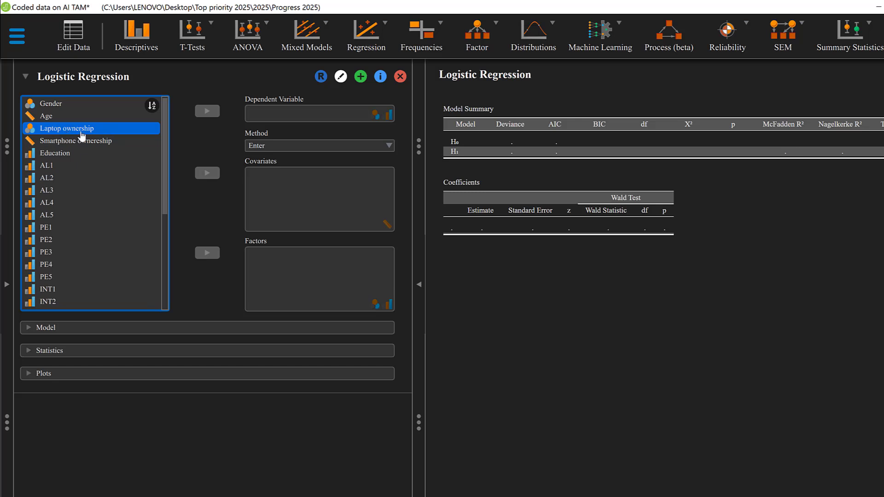
pyautogui.click(49, 142)
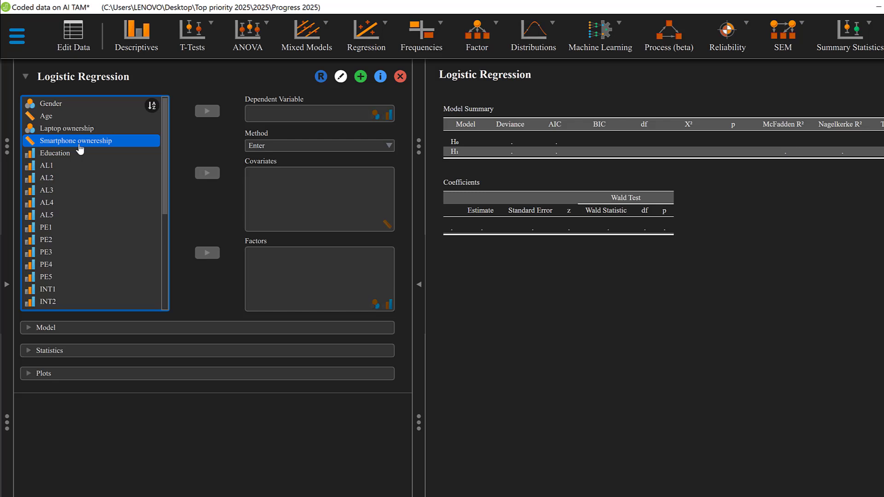
pyautogui.click(49, 132)
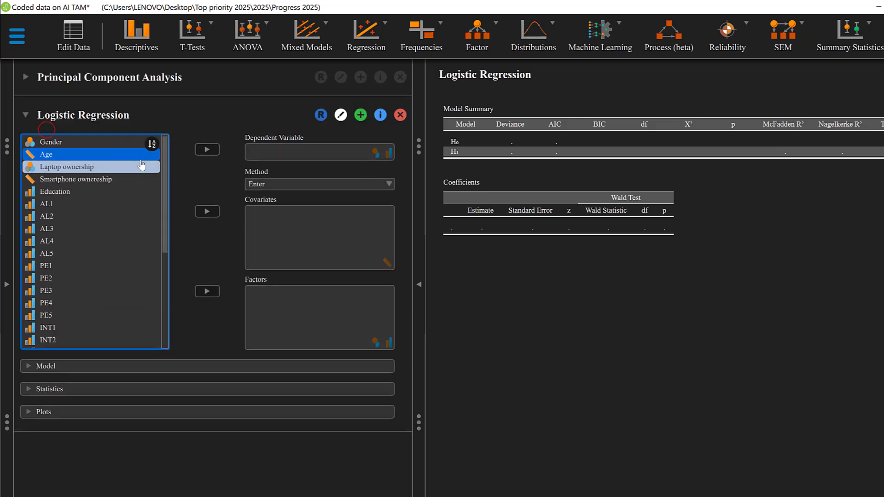
pyautogui.click(218, 152)
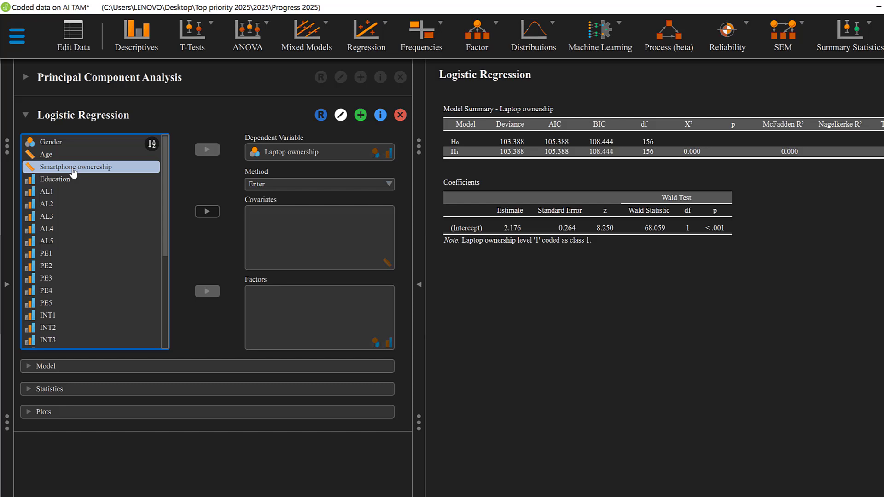
# - Add Gender and Age as covariates of the logistic regression
pyautogui.click(46, 147)
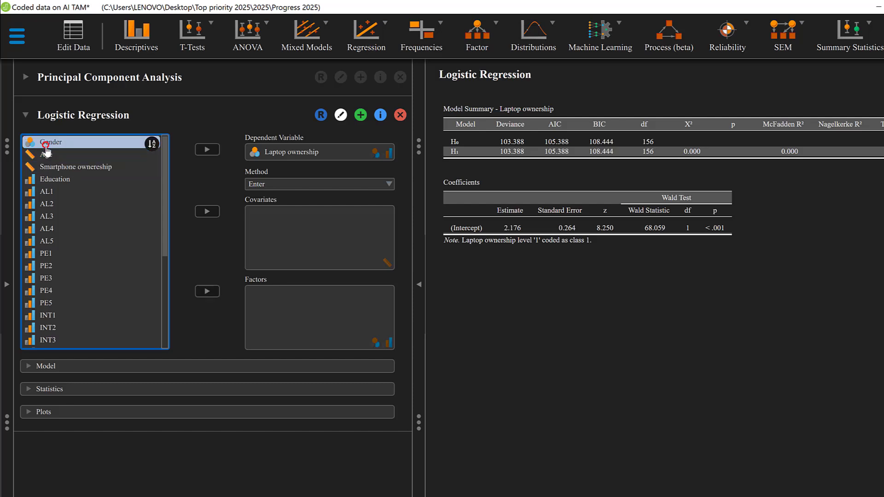
pyautogui.click(207, 211)
pyautogui.click(203, 208)
pyautogui.click(48, 143)
pyautogui.click(207, 209)
pyautogui.moveTo(76, 142); pyautogui.dragTo(288, 235)
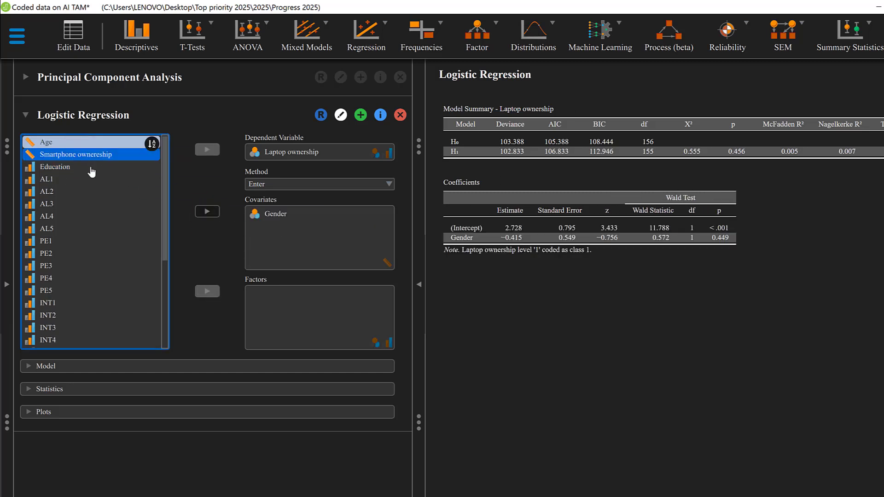
pyautogui.click(269, 219)
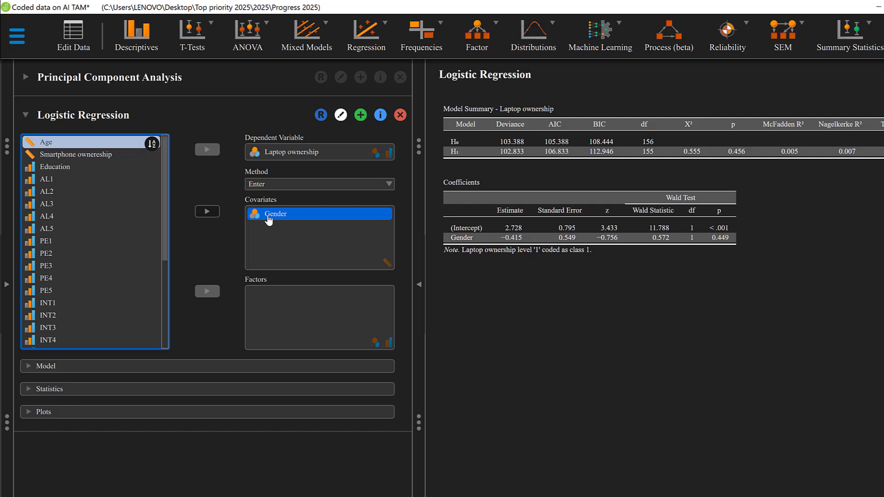
pyautogui.click(72, 143)
pyautogui.click(210, 213)
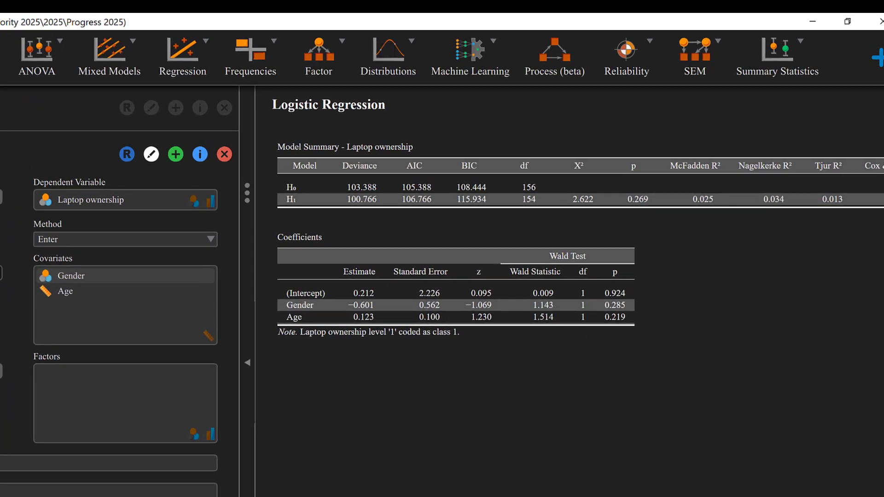
pyautogui.hscroll(3, 568, 217)
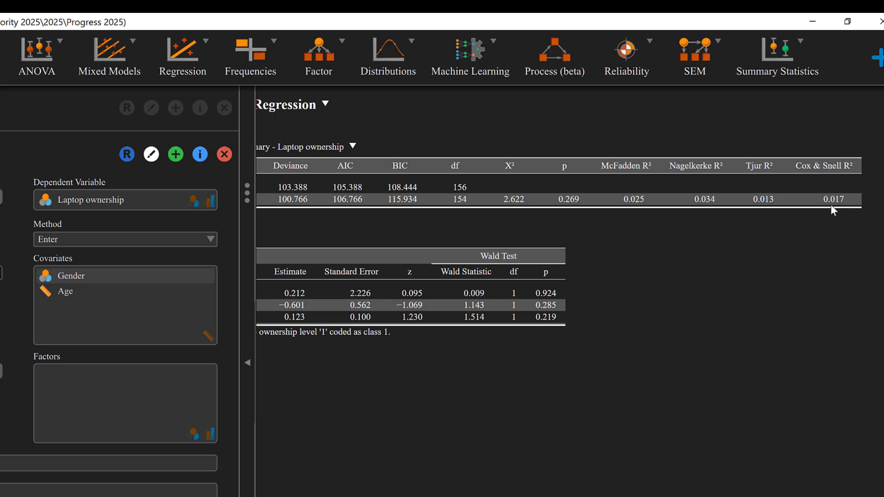
pyautogui.hscroll(-3, 562, 217)
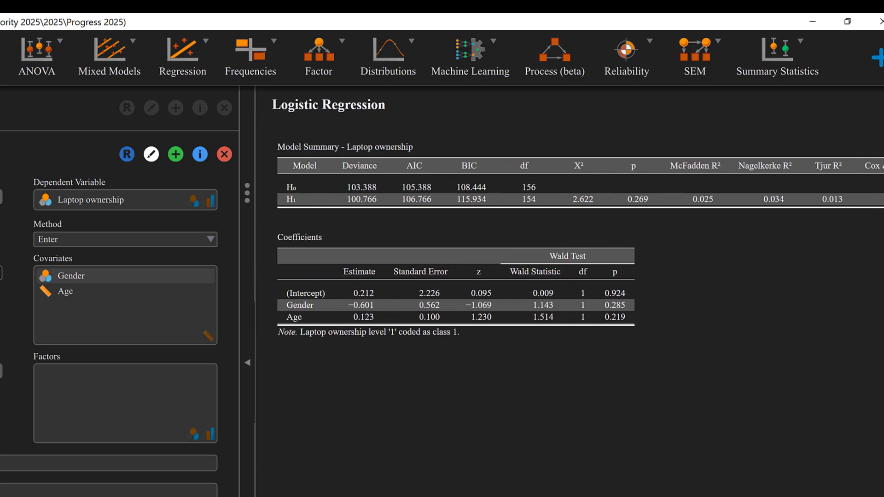
pyautogui.click(65, 291)
pyautogui.click(128, 208)
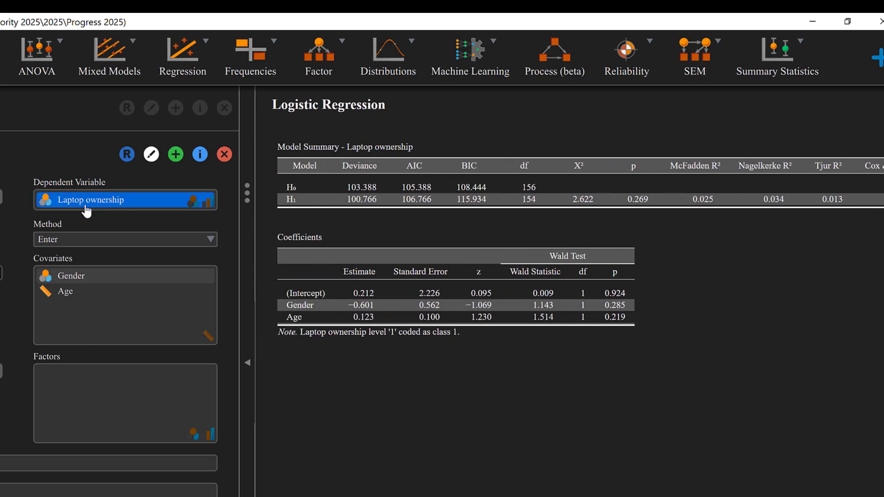
pyautogui.click(65, 291)
pyautogui.keyDown('ctrl'); pyautogui.click(66, 291); pyautogui.keyUp('ctrl')
pyautogui.click(66, 291)
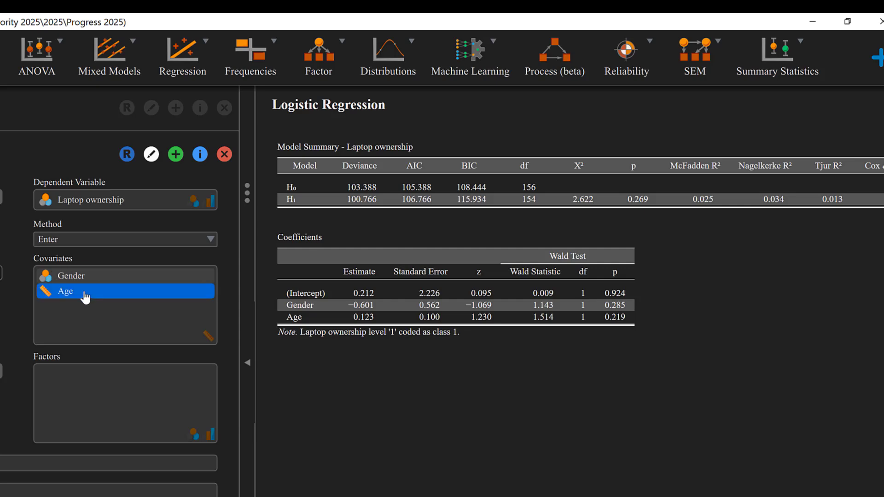
pyautogui.keyDown('ctrl'); pyautogui.click(66, 291); pyautogui.keyUp('ctrl')
pyautogui.click(65, 291)
pyautogui.keyDown('ctrl'); pyautogui.click(65, 291); pyautogui.keyUp('ctrl')
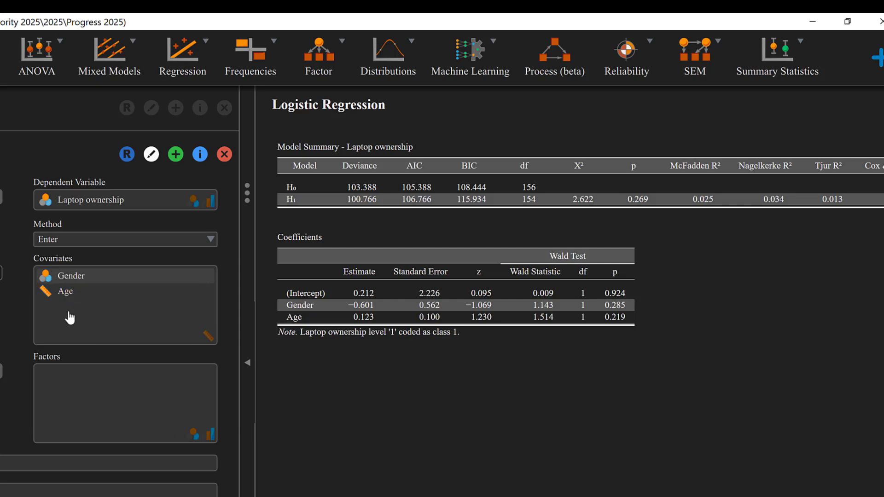
pyautogui.click(74, 295)
pyautogui.keyDown('ctrl'); pyautogui.click(74, 297); pyautogui.keyUp('ctrl')
pyautogui.click(65, 297)
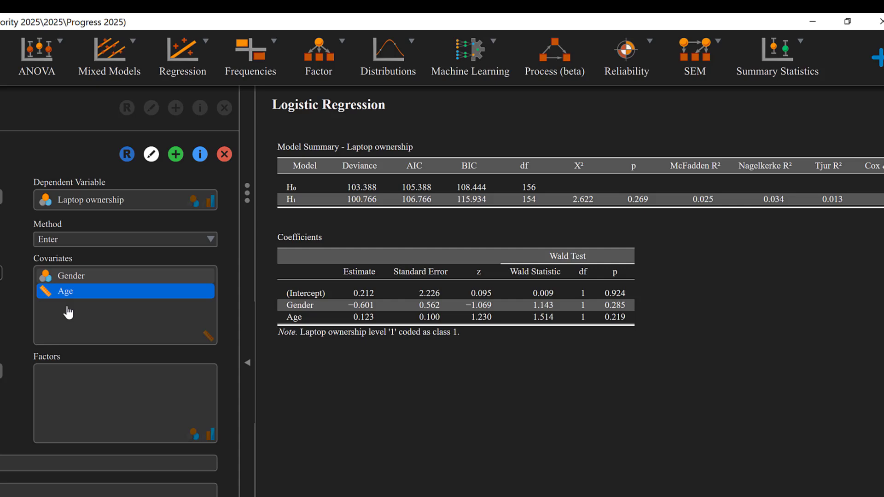
pyautogui.keyDown('ctrl'); pyautogui.click(66, 297); pyautogui.keyUp('ctrl')
pyautogui.click(67, 199)
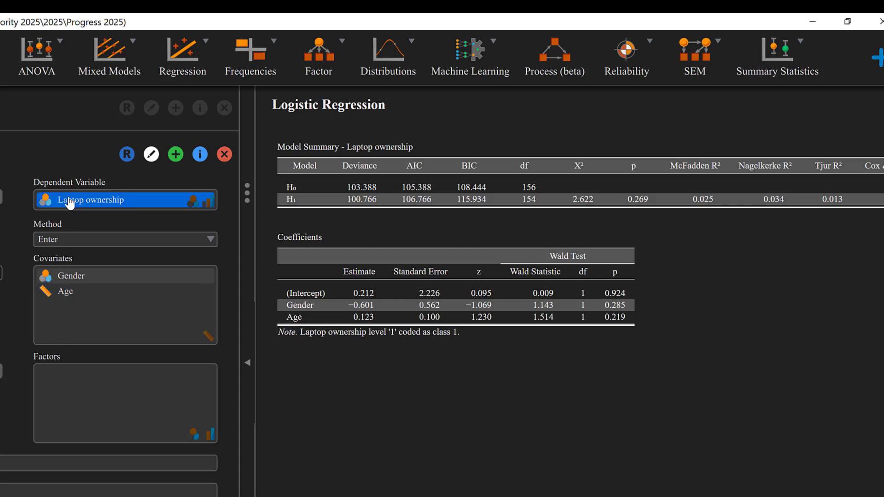
pyautogui.keyDown('ctrl'); pyautogui.click(67, 200); pyautogui.keyUp('ctrl')
pyautogui.click(55, 201)
pyautogui.keyDown('ctrl'); pyautogui.click(48, 208); pyautogui.keyUp('ctrl')
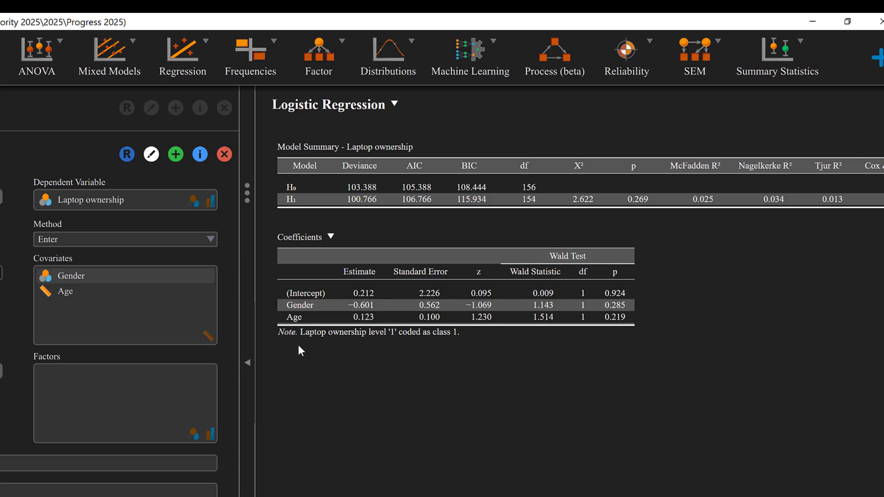
pyautogui.click(65, 293)
pyautogui.click(86, 310)
pyautogui.click(83, 294)
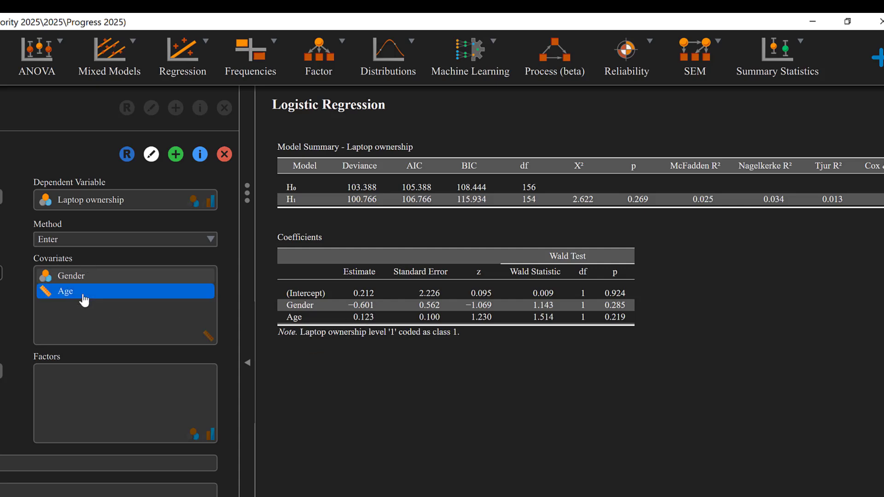
pyautogui.click(116, 204)
pyautogui.click(95, 203)
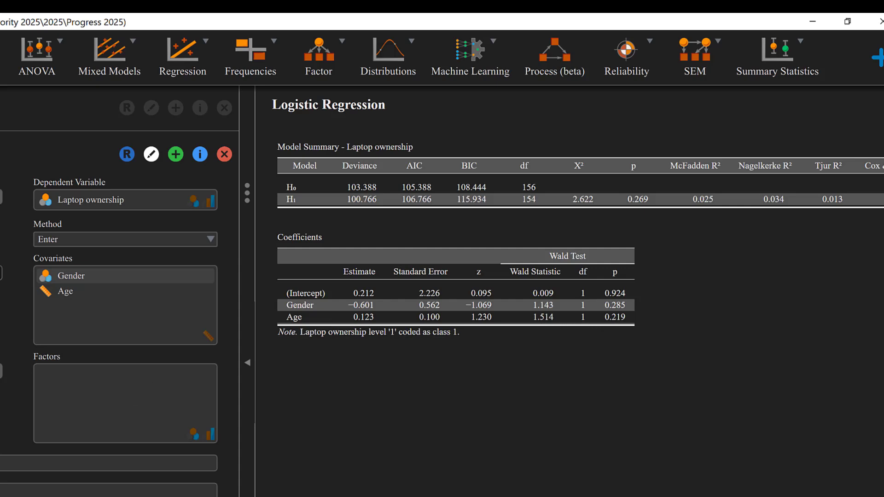
# - Expand and review the Model and Performance diagnostics options, then return to Laptop ownership
pyautogui.click(109, 462)
pyautogui.scroll(-2, 108, 290)
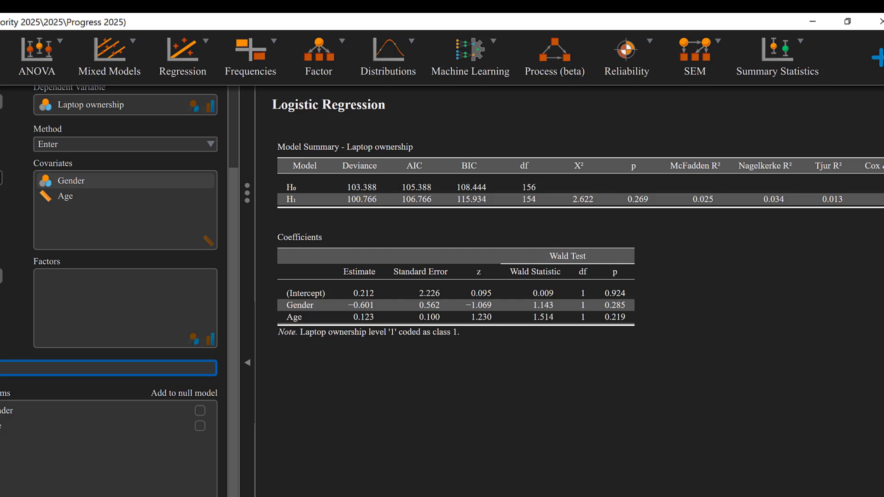
pyautogui.scroll(-3, 108, 290)
pyautogui.click(109, 418)
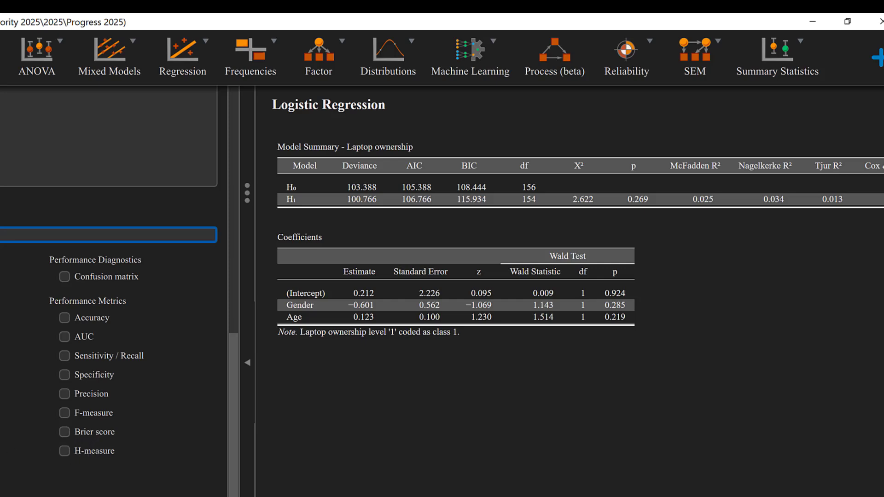
pyautogui.scroll(-5, 48, 487)
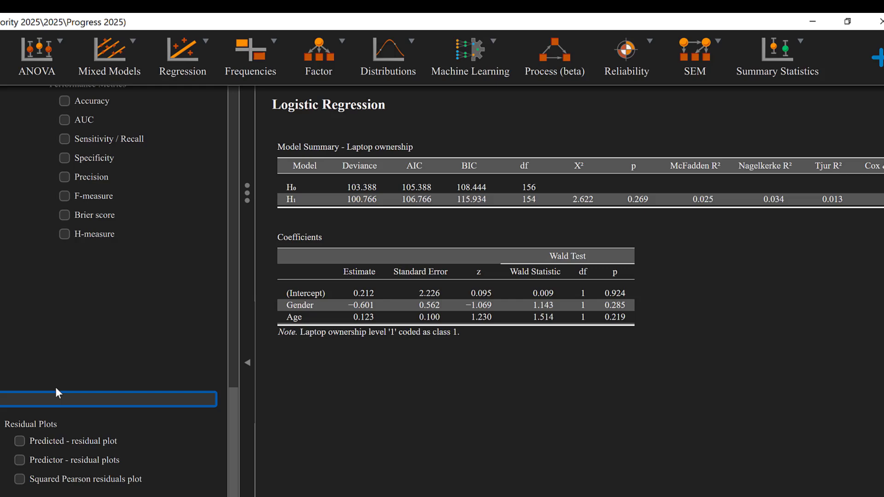
pyautogui.scroll(12, 57, 392)
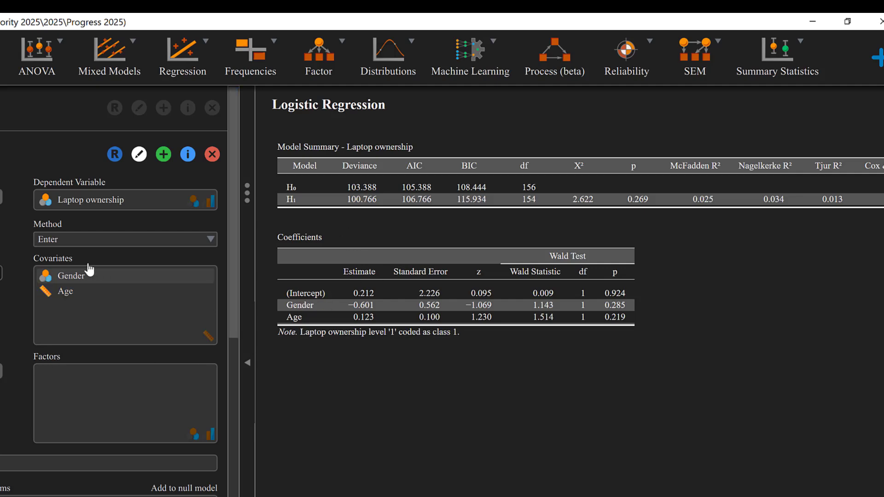
pyautogui.click(64, 203)
# - Switch from JASP to the 'Logistic regression interpretation' Word document with Alt+Tab
pyautogui.hotkey('alt', 'Tab')
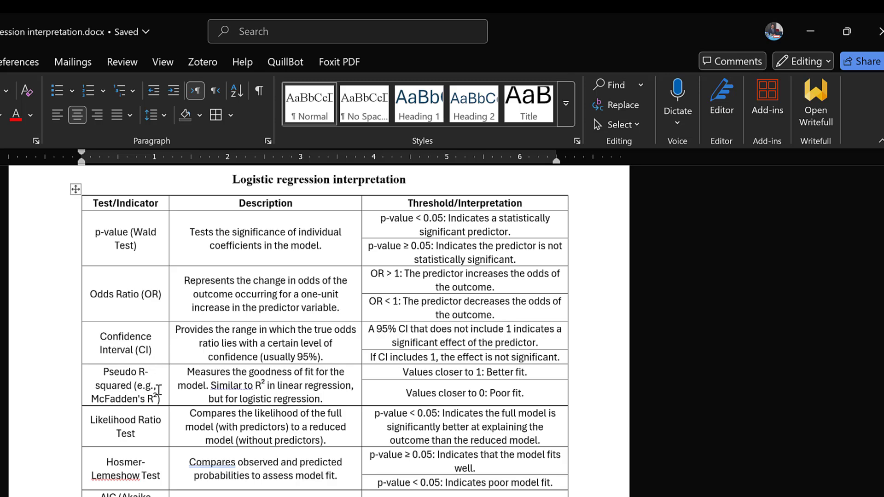
pyautogui.scroll(-1, 115, 429)
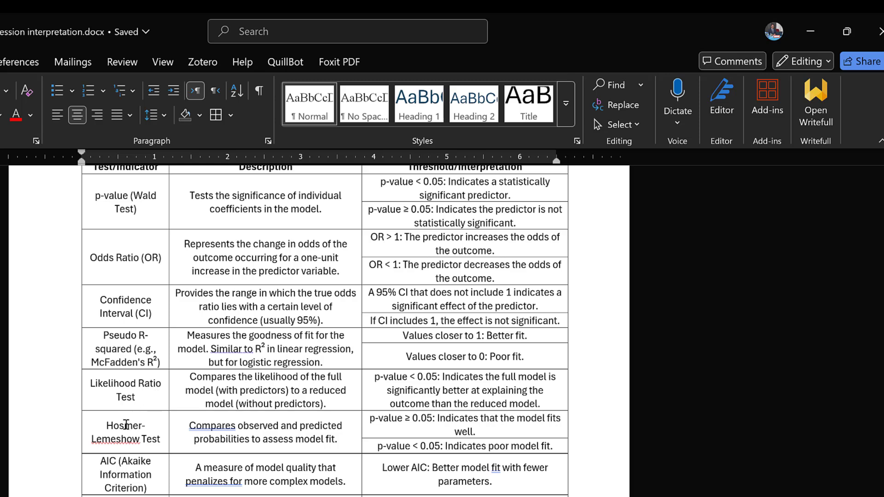
pyautogui.scroll(-1, 126, 422)
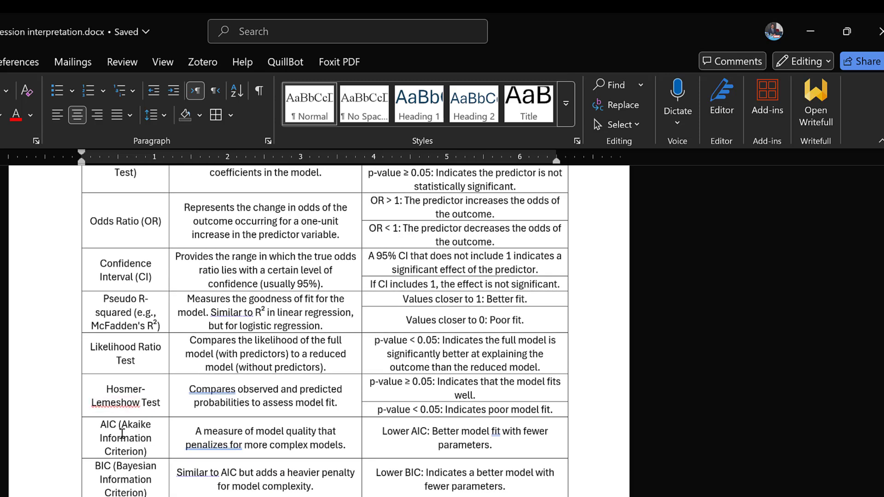
pyautogui.scroll(-3, 127, 451)
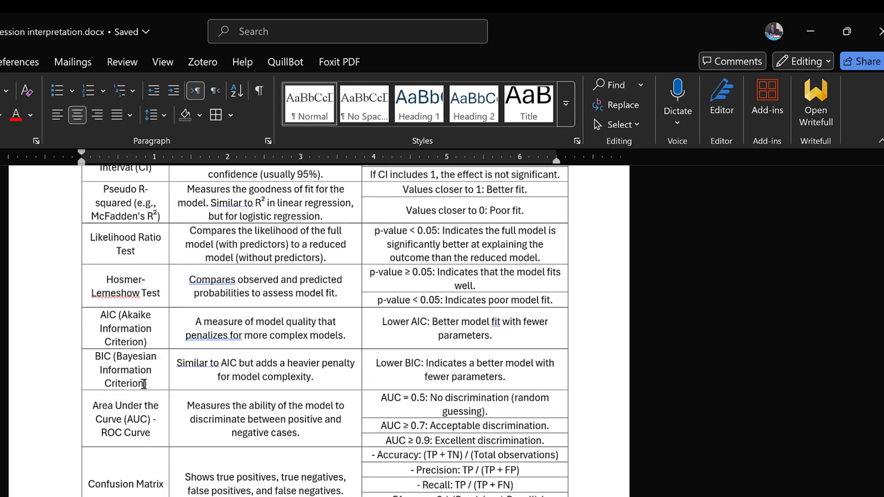
pyautogui.scroll(-1, 136, 400)
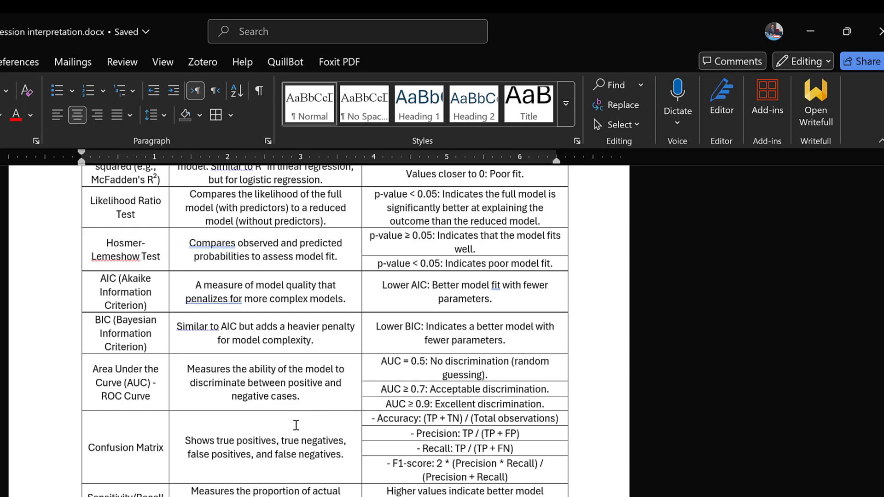
pyautogui.scroll(-1, 295, 424)
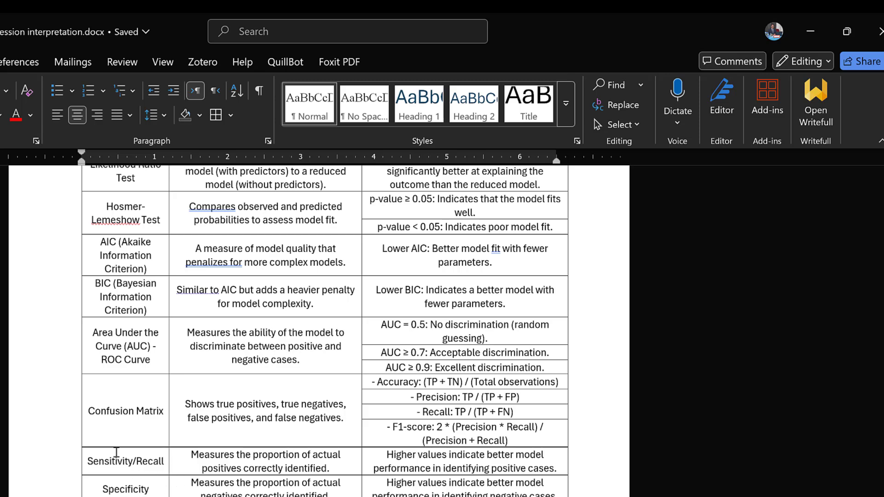
pyautogui.moveTo(116, 453); pyautogui.dragTo(138, 496)
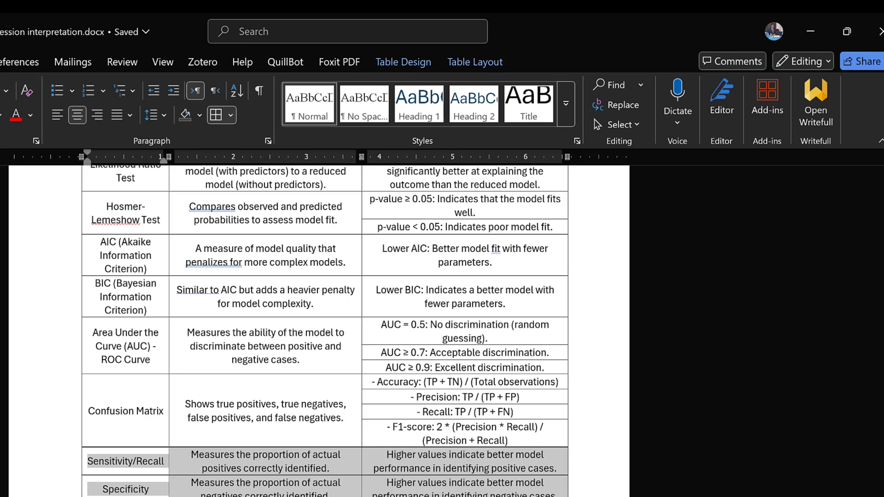
pyautogui.scroll(5, 346, 434)
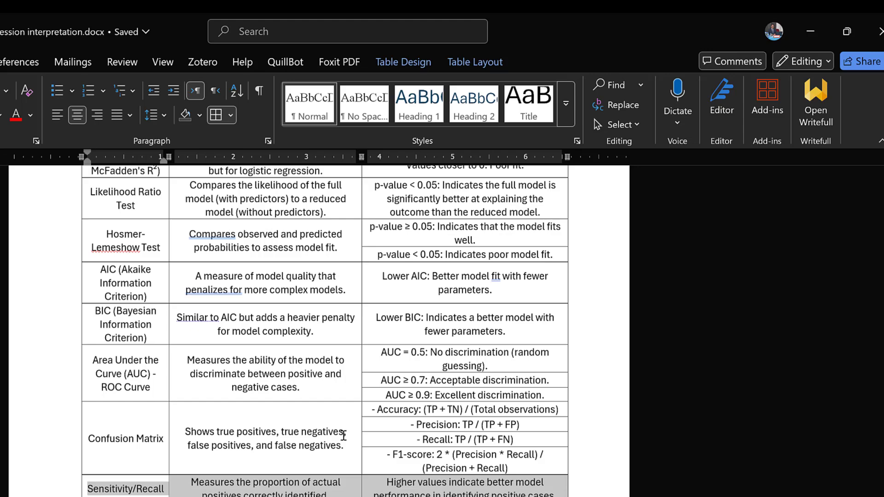
pyautogui.scroll(3, 317, 428)
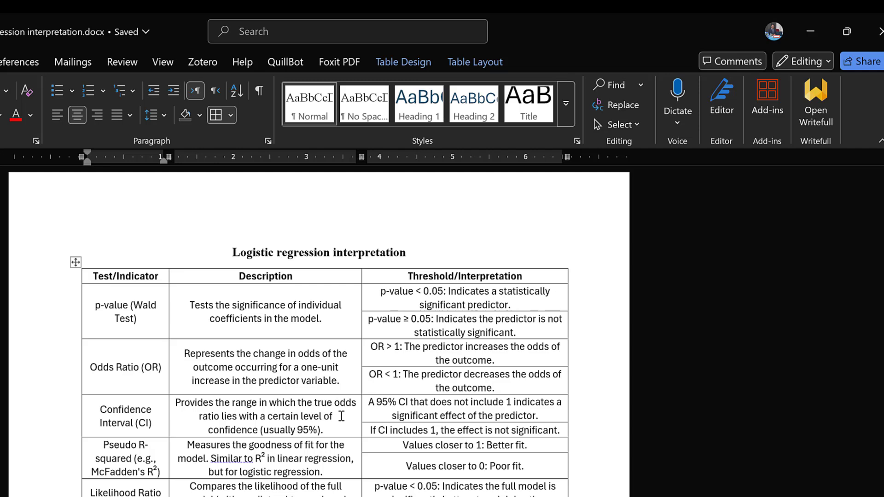
pyautogui.scroll(-3, 327, 417)
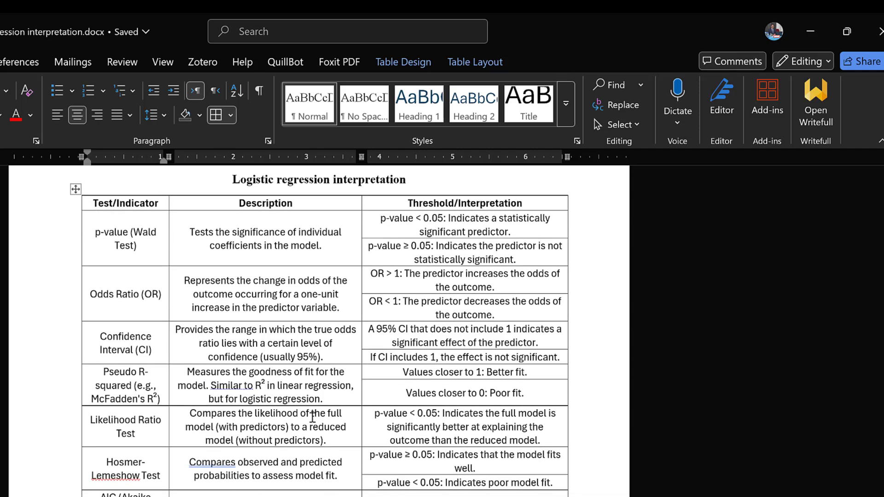
pyautogui.scroll(-5, 312, 416)
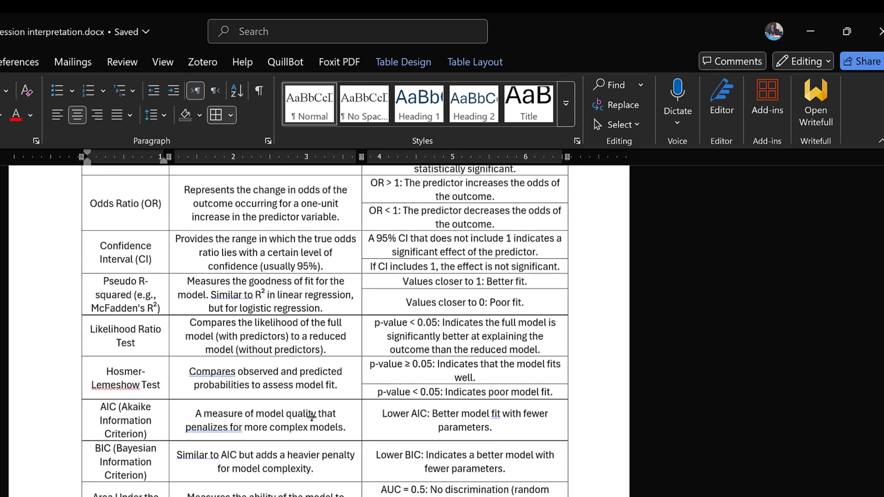
pyautogui.scroll(-5, 312, 417)
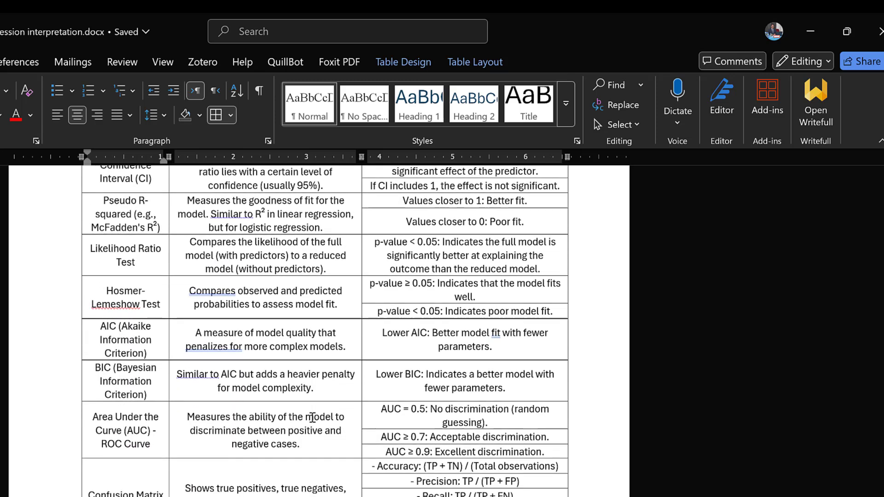